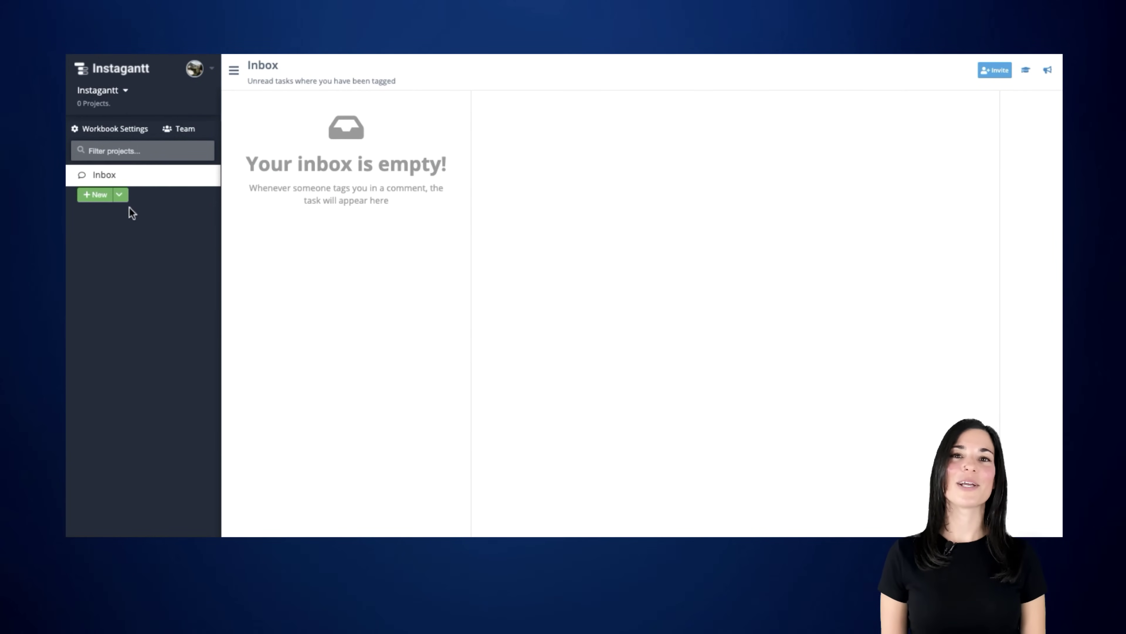
# - Create a blank project named 'My Marketing Plan' and open it in Gantt view
pyautogui.click(103, 197)
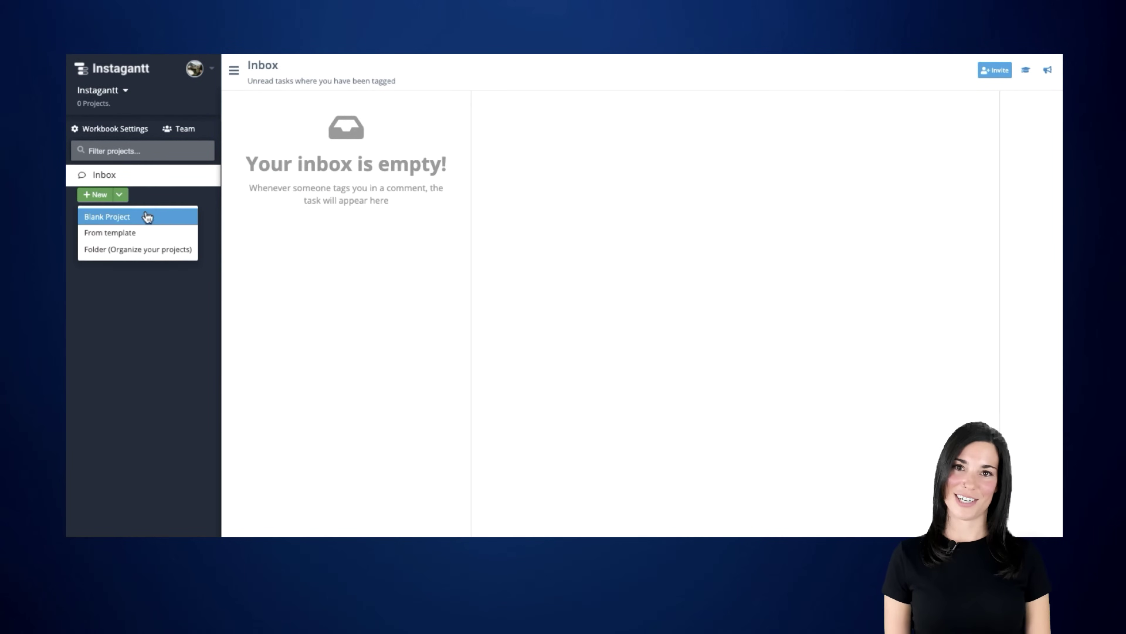
pyautogui.click(172, 221)
pyautogui.write('My Marketin')
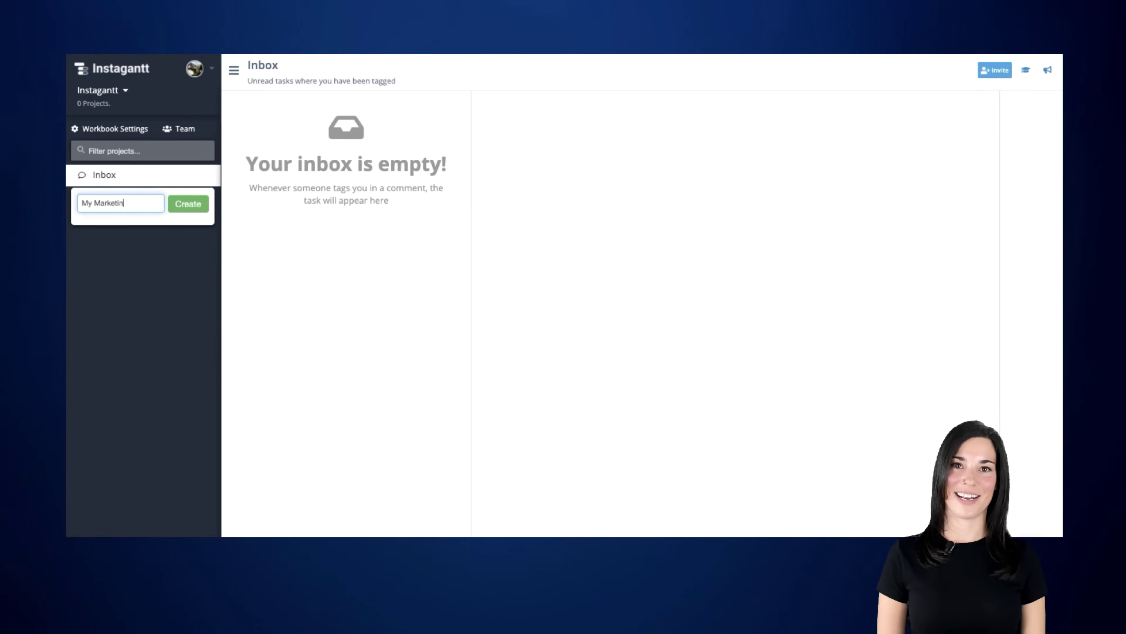
pyautogui.write('g Plan')
pyautogui.click(185, 203)
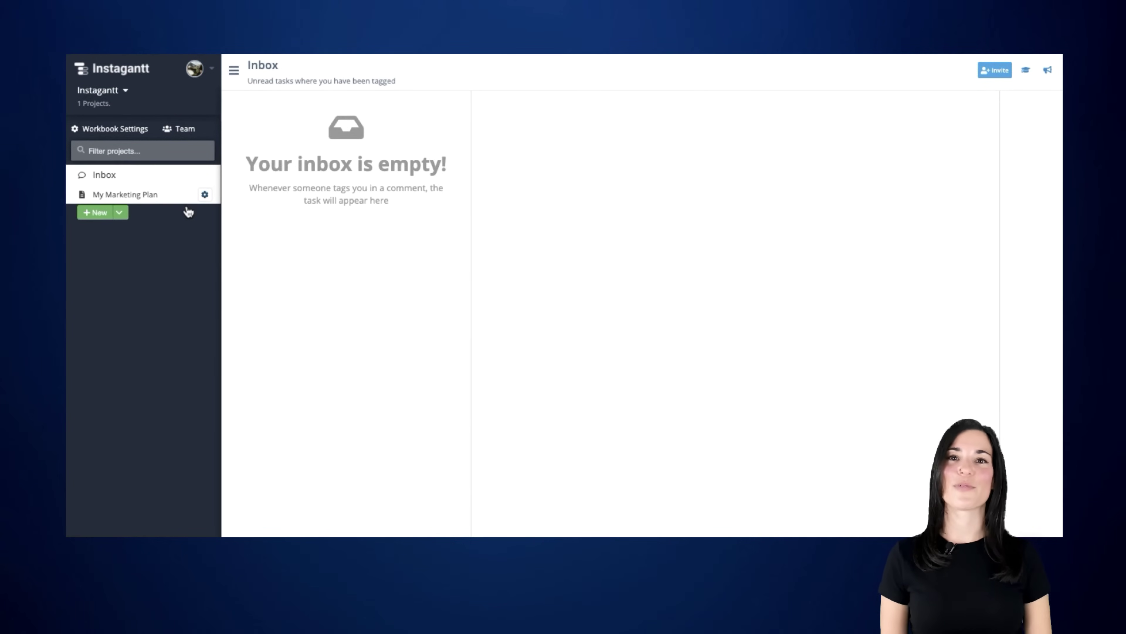
pyautogui.click(164, 201)
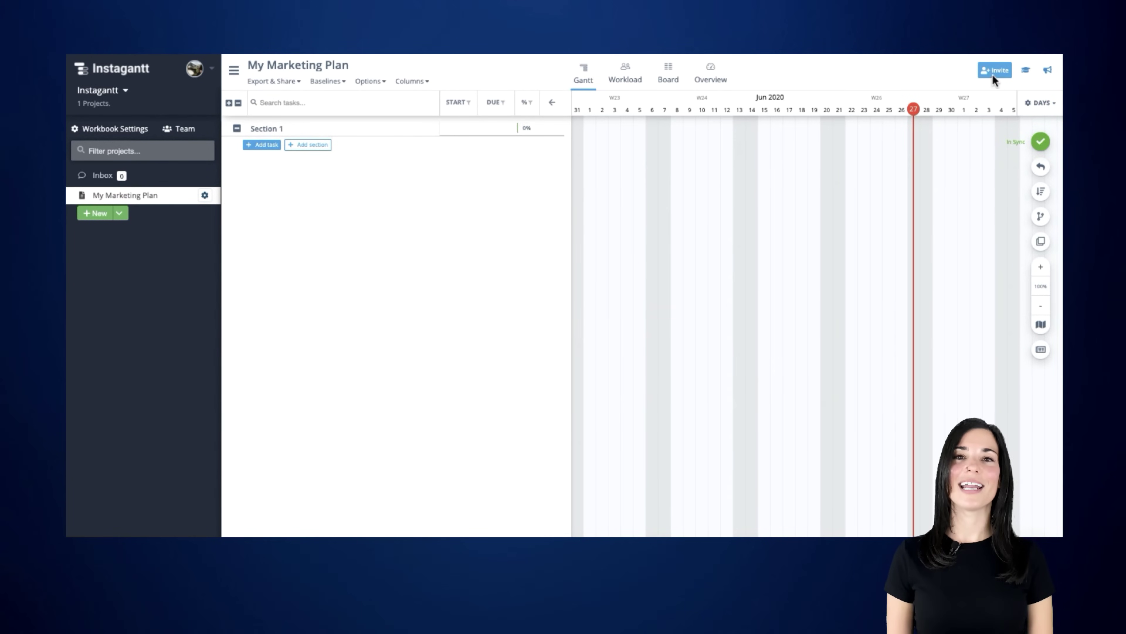
# - Invite a new workbook member with their name and e-mail, keeping User-level access
pyautogui.click(1003, 72)
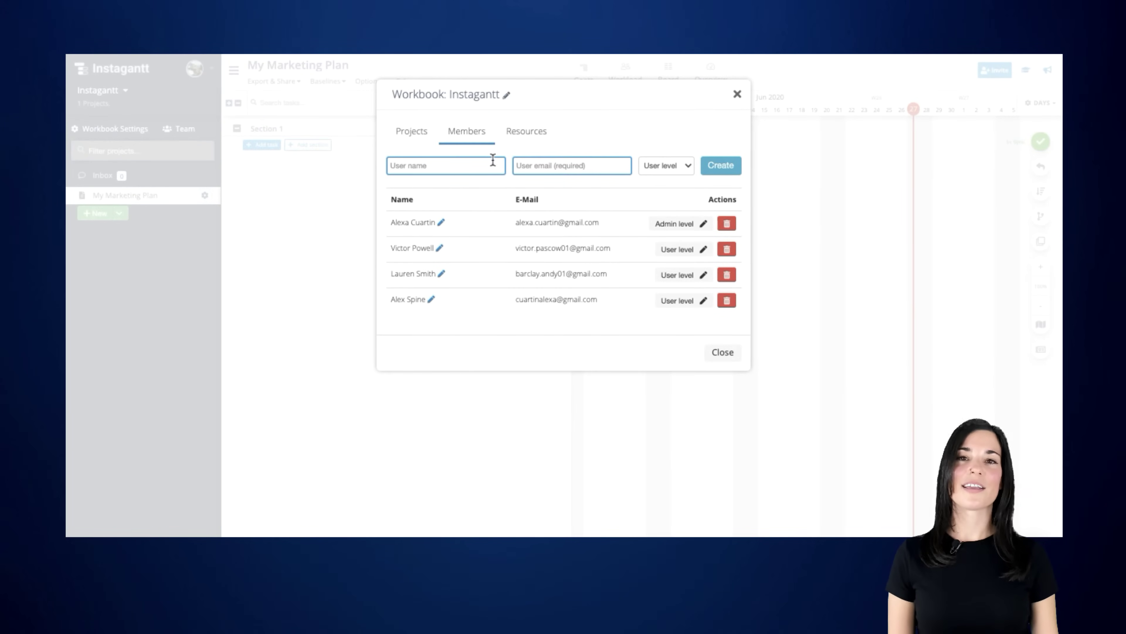
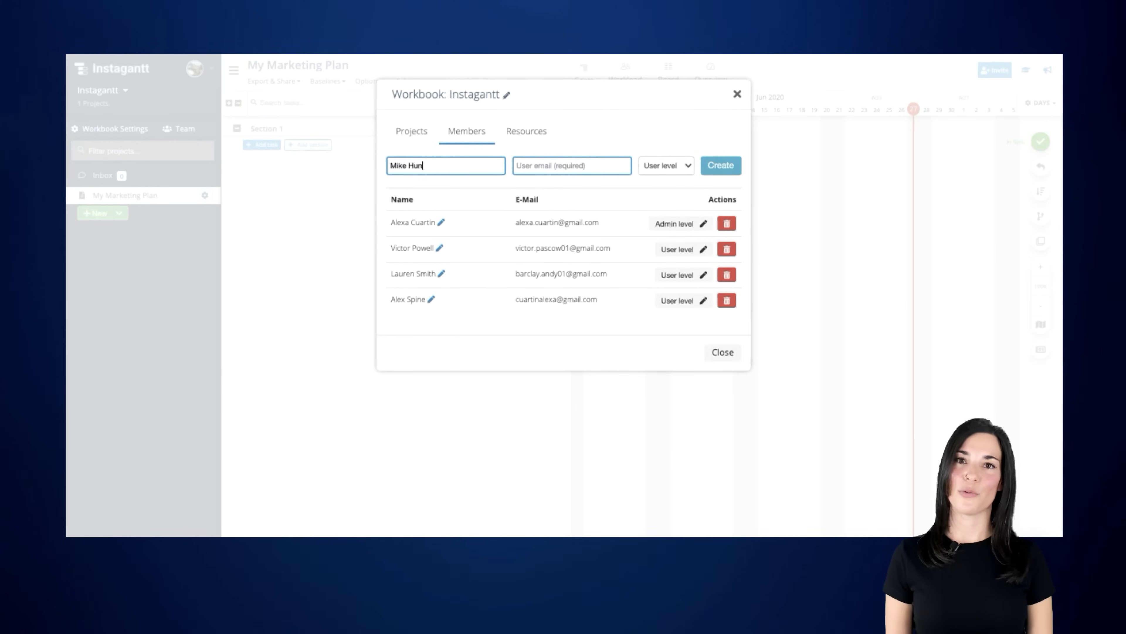
pyautogui.press('Tab')
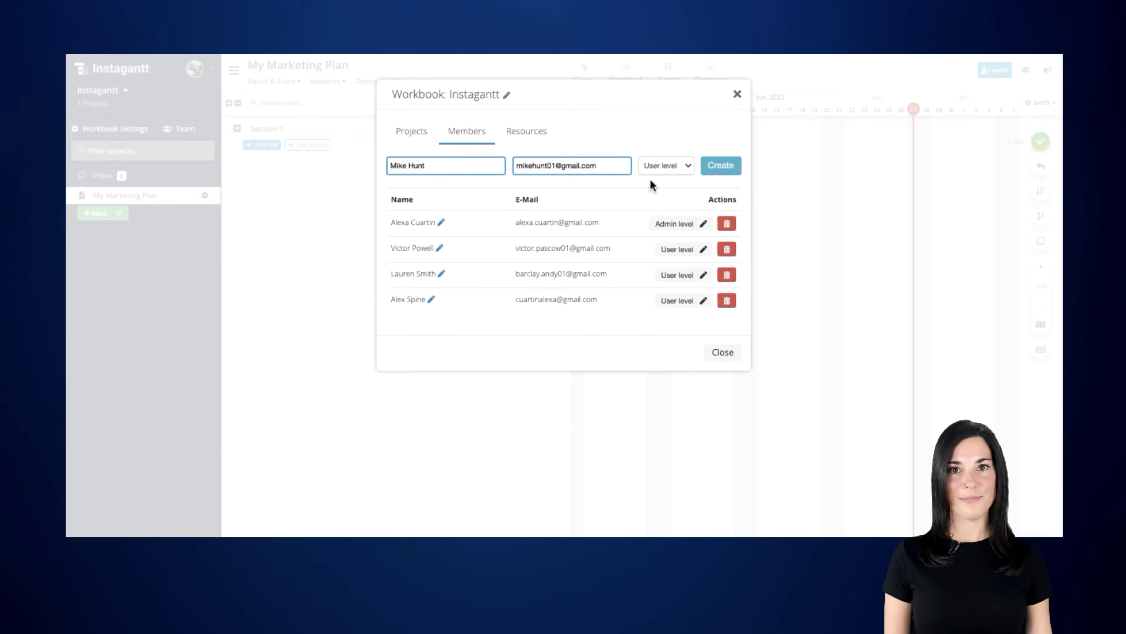
pyautogui.click(687, 172)
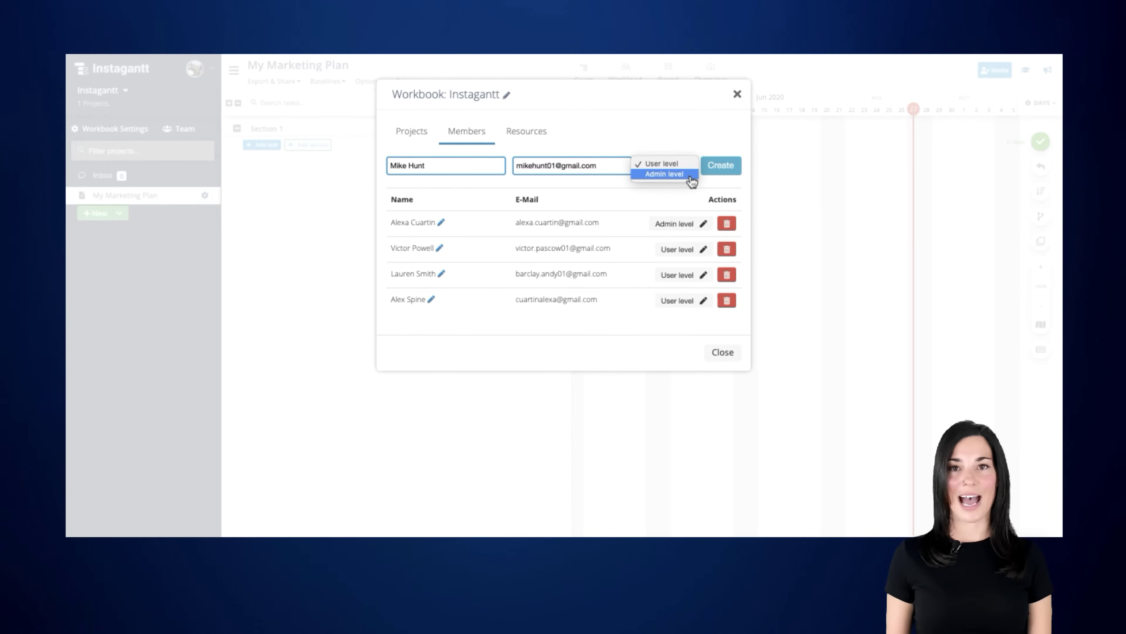
pyautogui.click(692, 168)
pyautogui.click(721, 169)
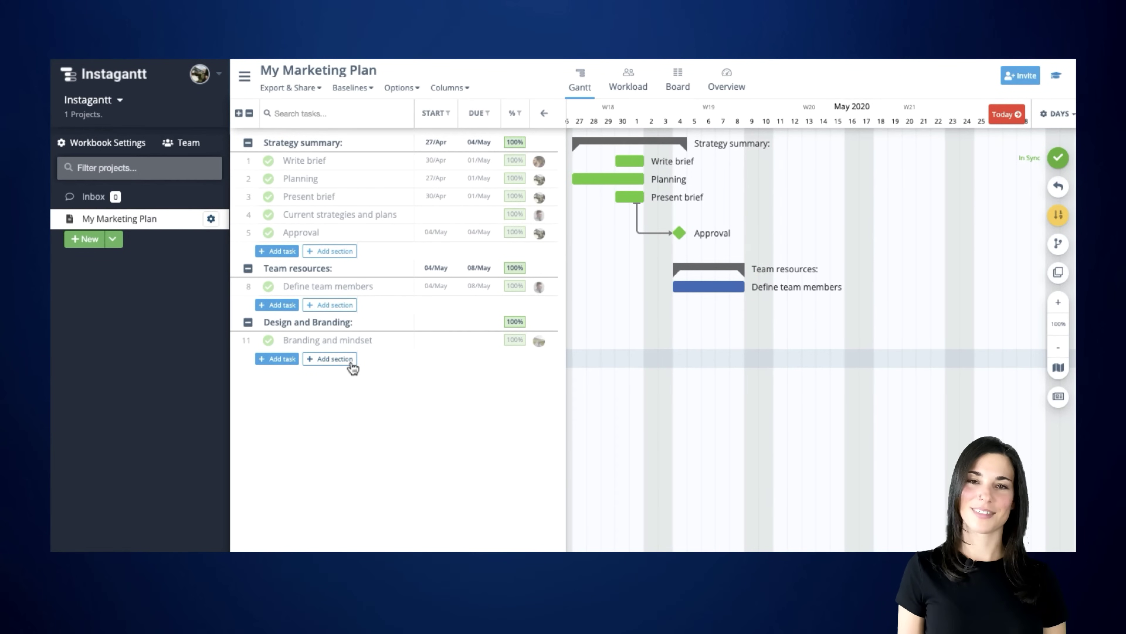
# - Add a 'New logo' task under the Design and Branding section
pyautogui.click(286, 362)
pyautogui.write('New I')
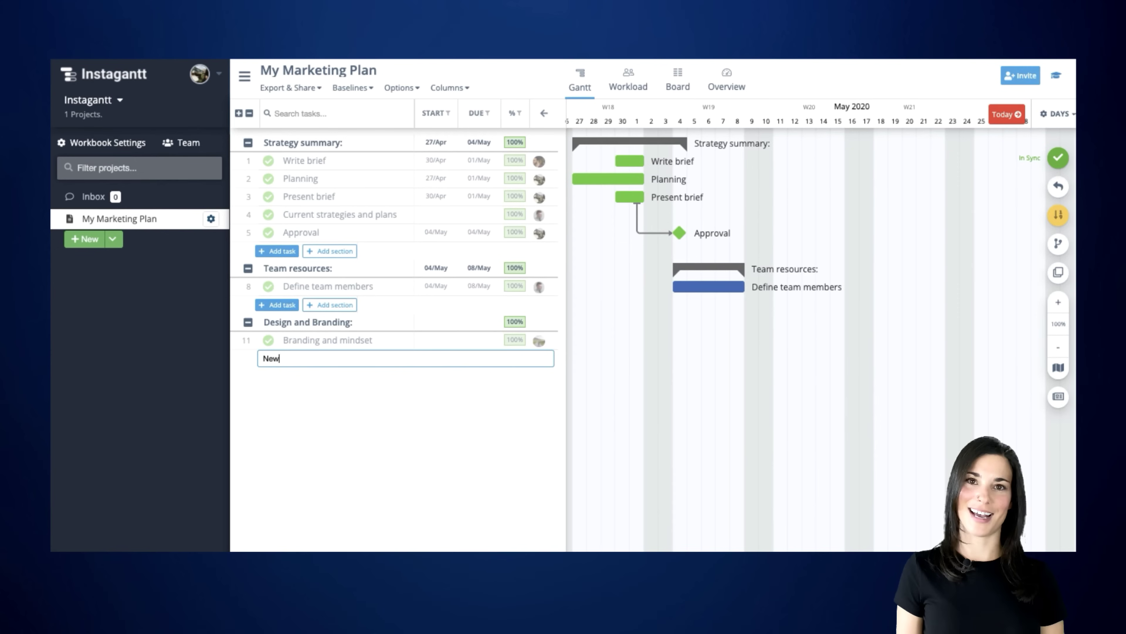
pyautogui.press('Return')
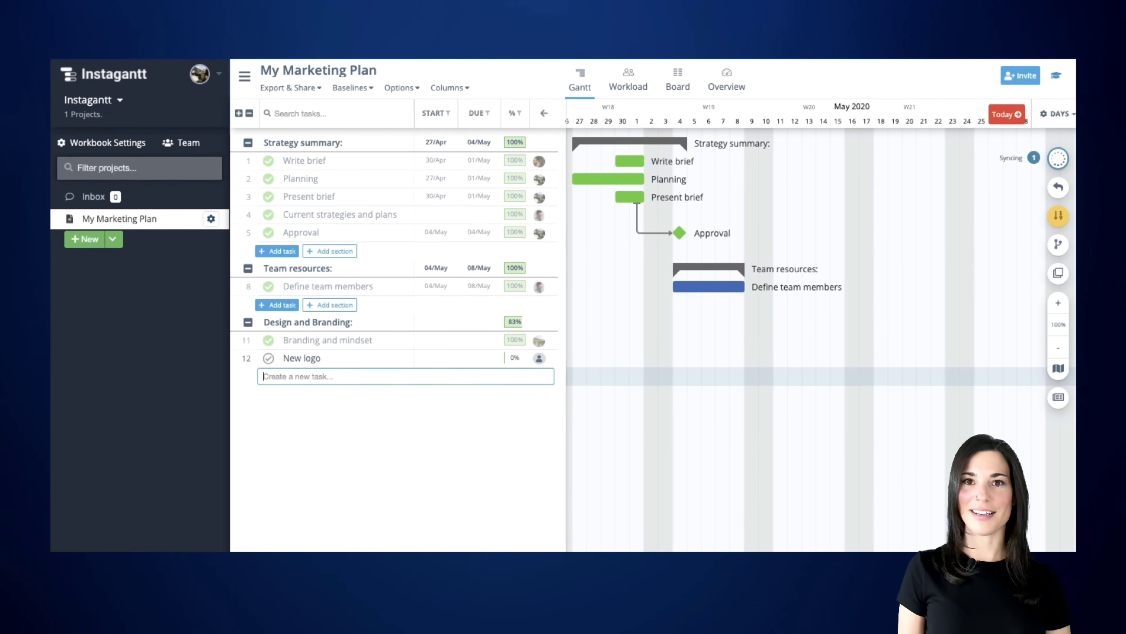
pyautogui.click(491, 437)
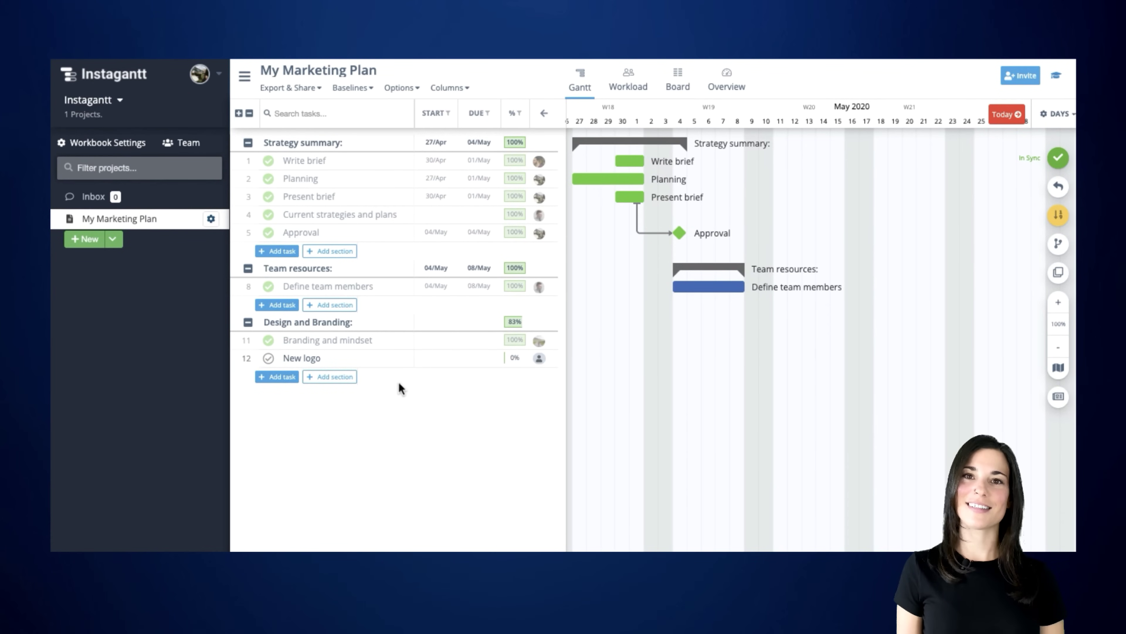
# - Schedule the New logo task from 12 May to 29 June 2020
pyautogui.click(377, 367)
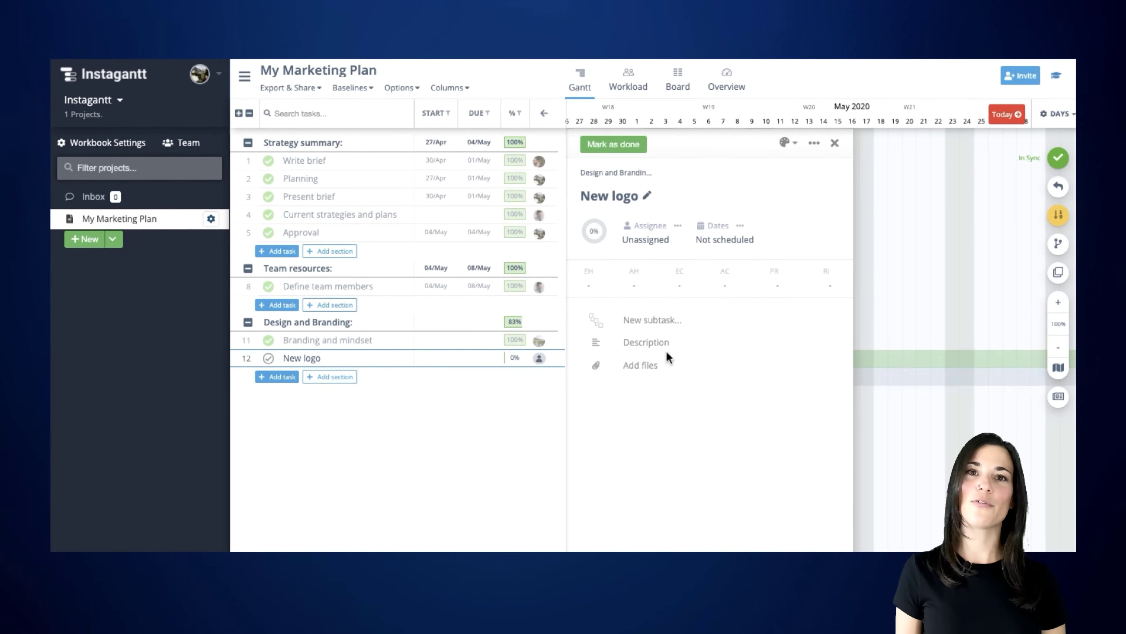
pyautogui.click(730, 244)
pyautogui.click(673, 272)
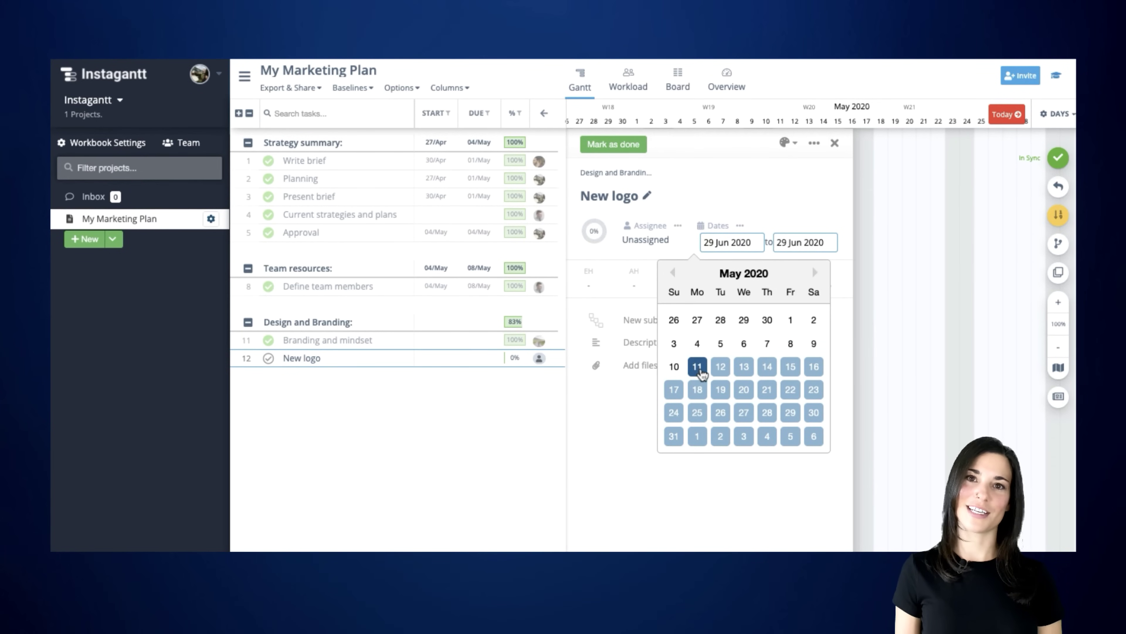
pyautogui.click(721, 366)
pyautogui.click(771, 415)
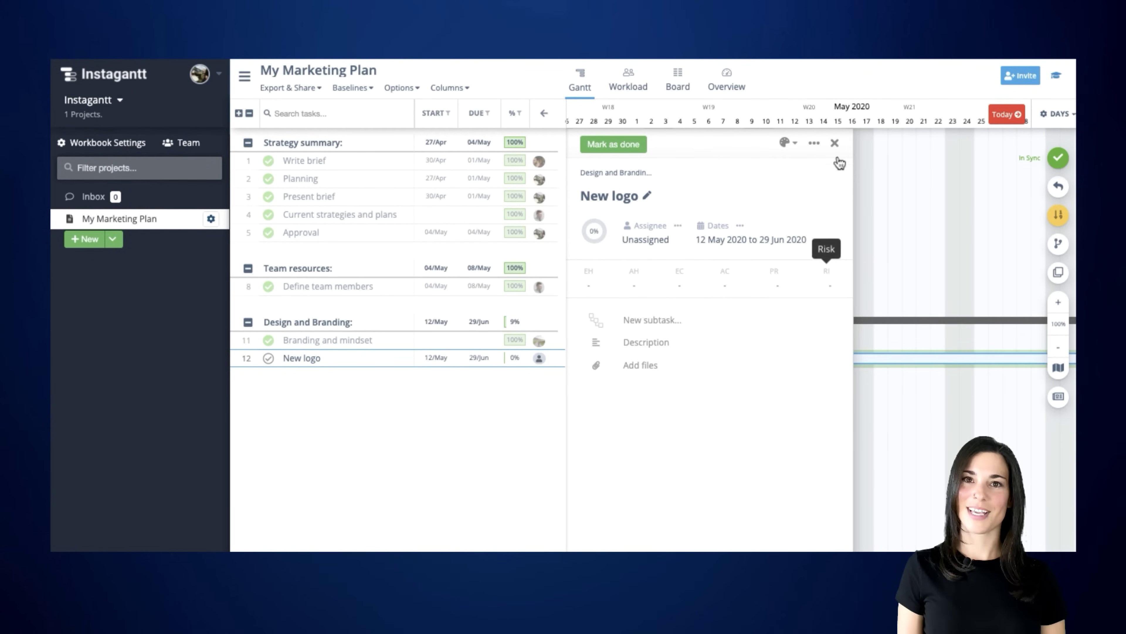
pyautogui.click(835, 143)
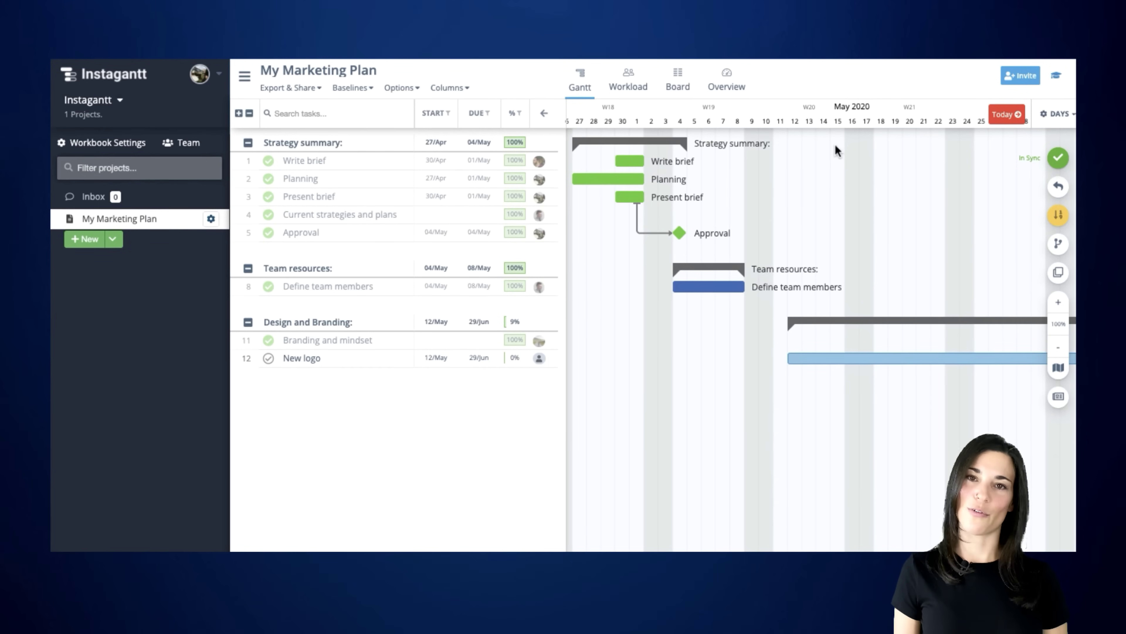
# - Draw Branding and mindset's bar for 4–8 May, then start a 'New branding' task from the timeline
pyautogui.moveTo(685, 352); pyautogui.dragTo(743, 349)
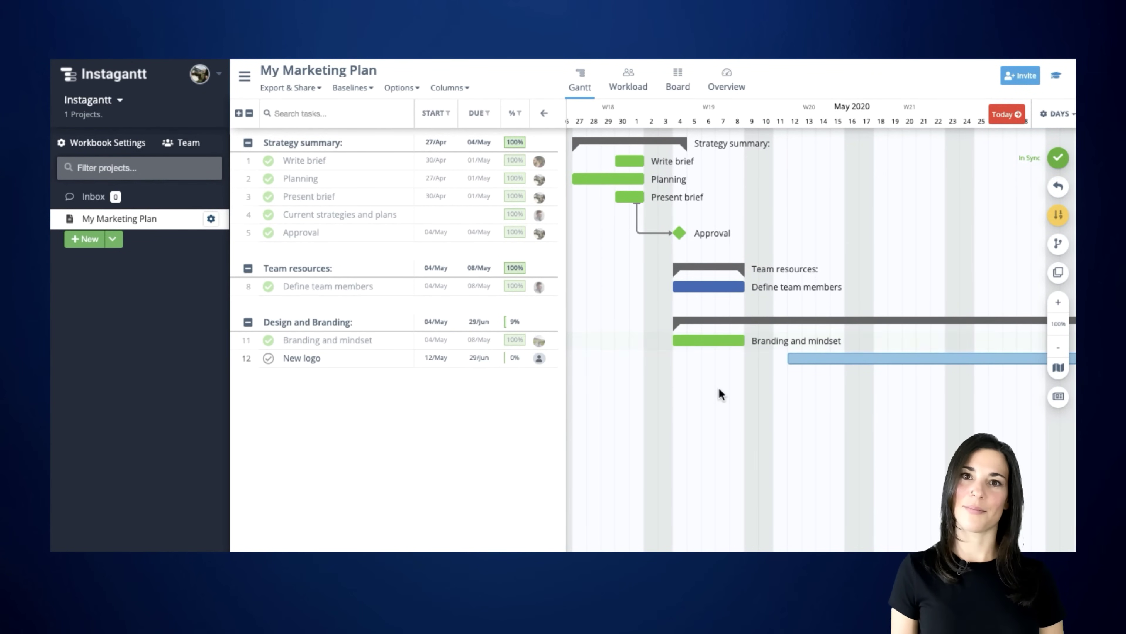
pyautogui.rightClick(731, 389)
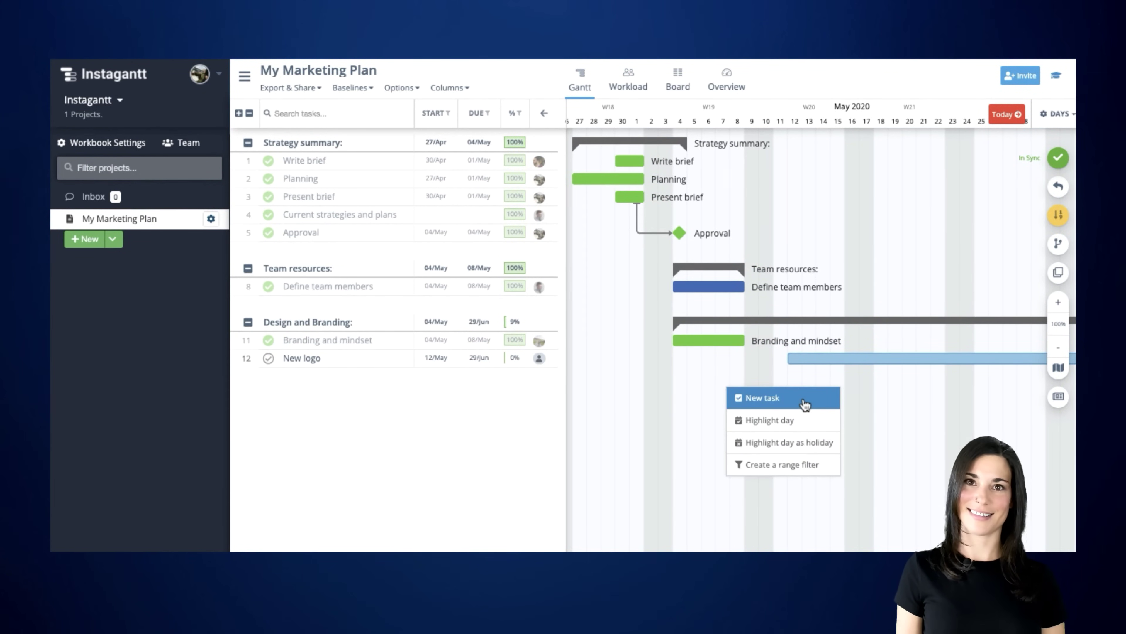
pyautogui.click(803, 399)
pyautogui.write('New branding')
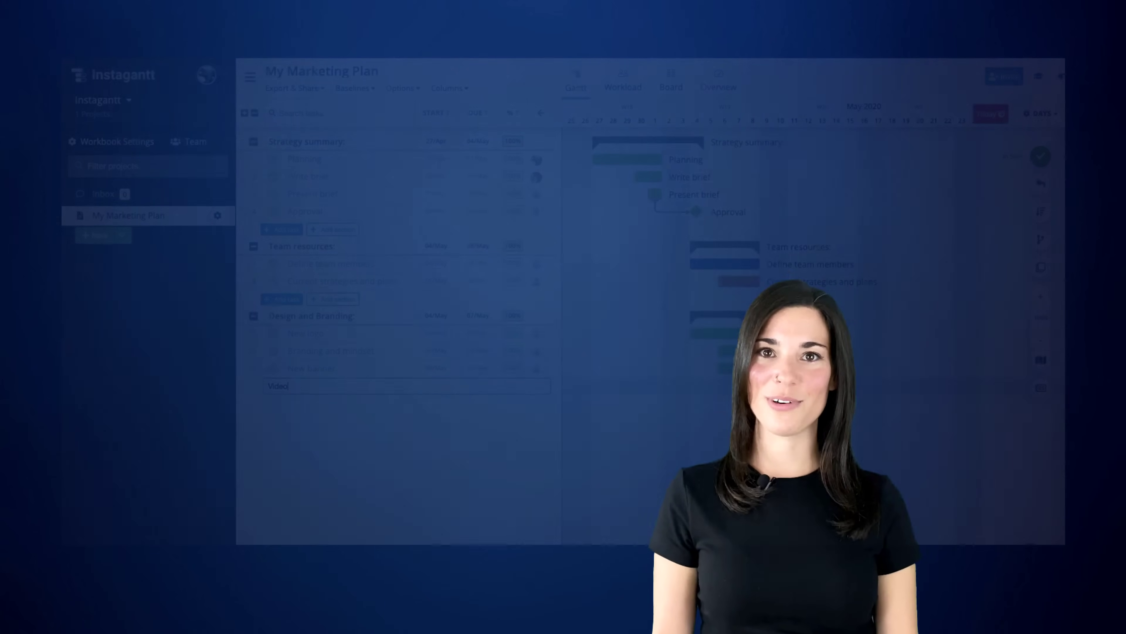
# - Add 'Production' and 'And more!' tasks to the Design and Branding section
pyautogui.write('P')
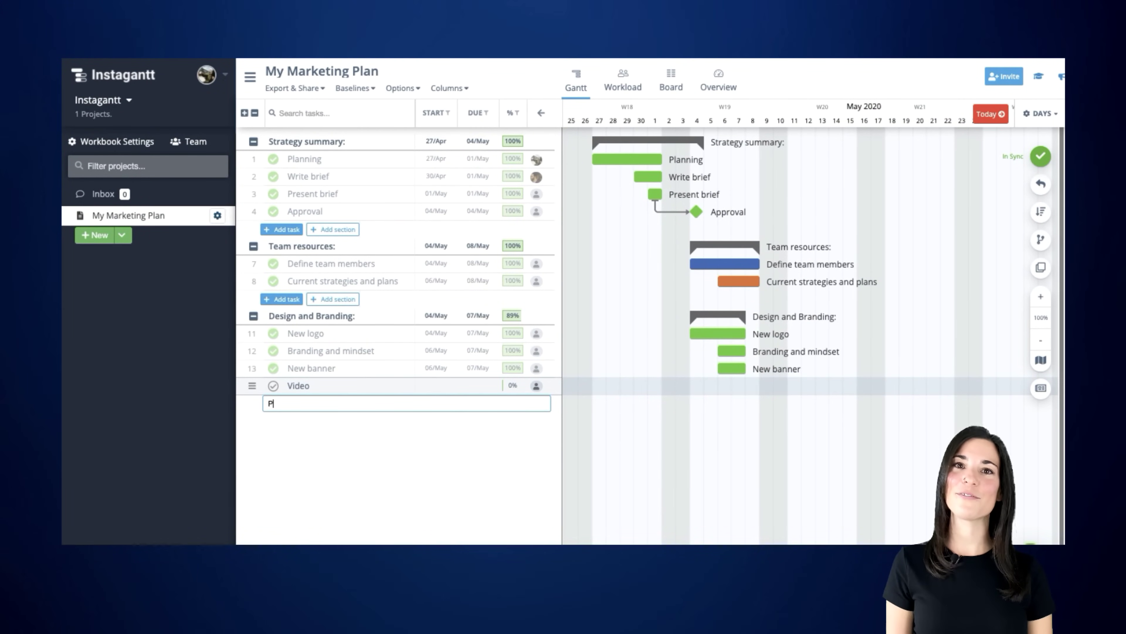
pyautogui.write('loduction')
pyautogui.press('Return')
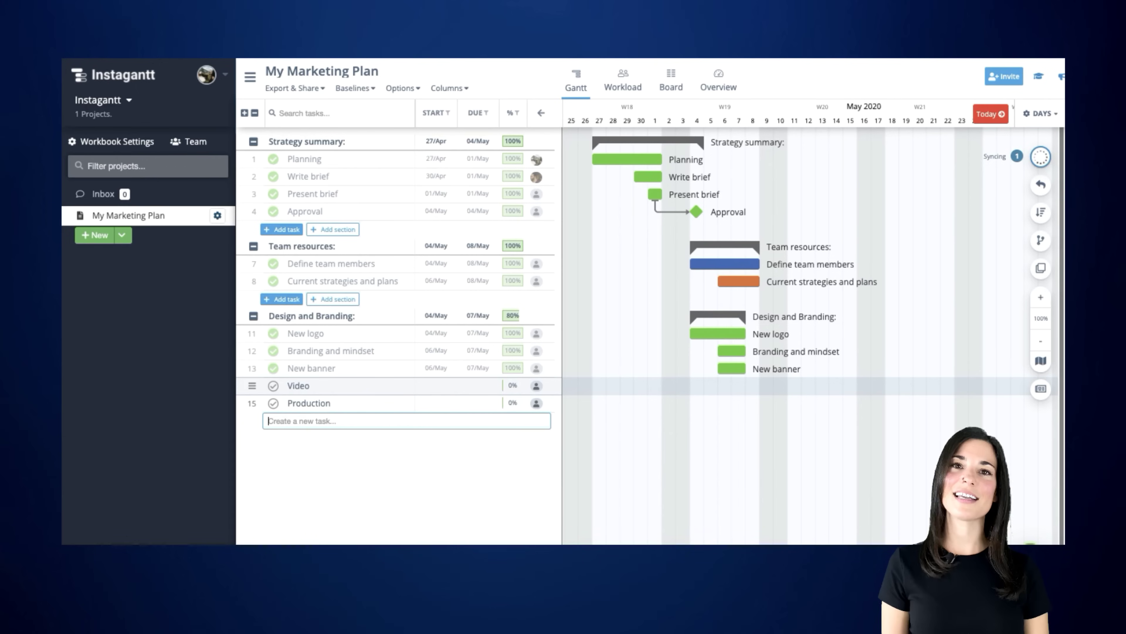
pyautogui.write('And more')
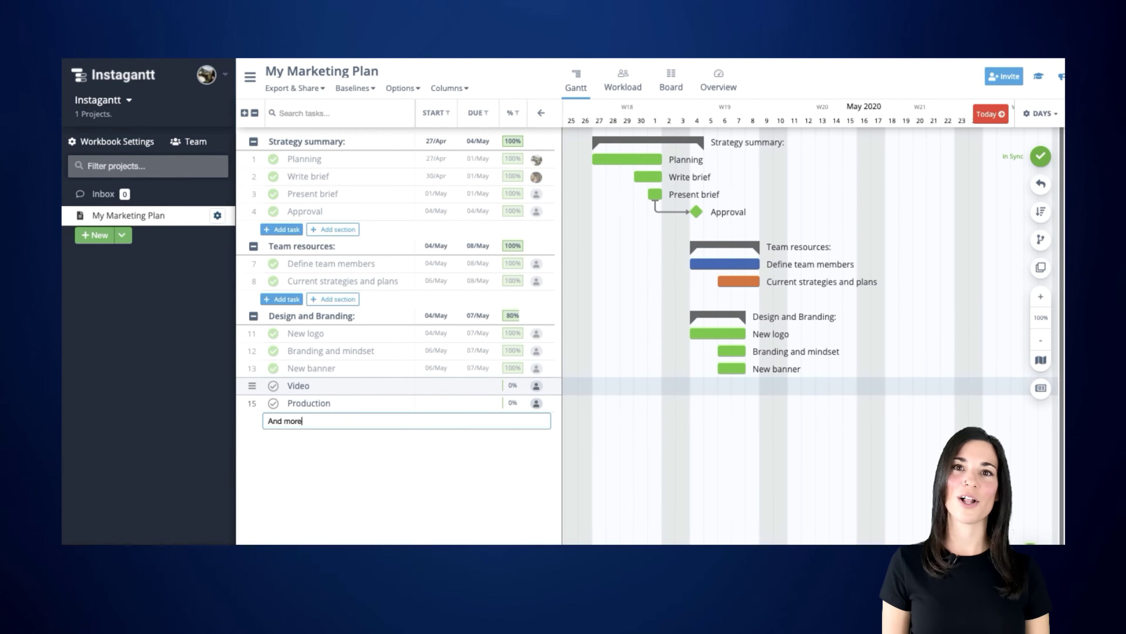
pyautogui.write('!')
pyautogui.press('Return')
pyautogui.click(484, 496)
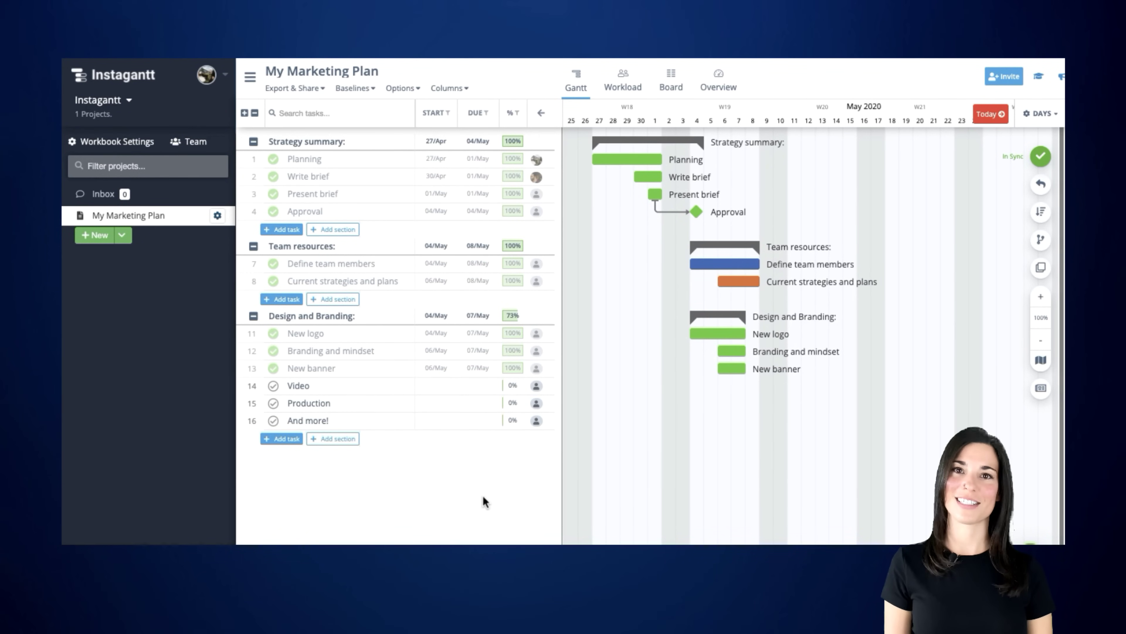
# - Add a new section named 'Budget' after Design and Branding
pyautogui.click(349, 438)
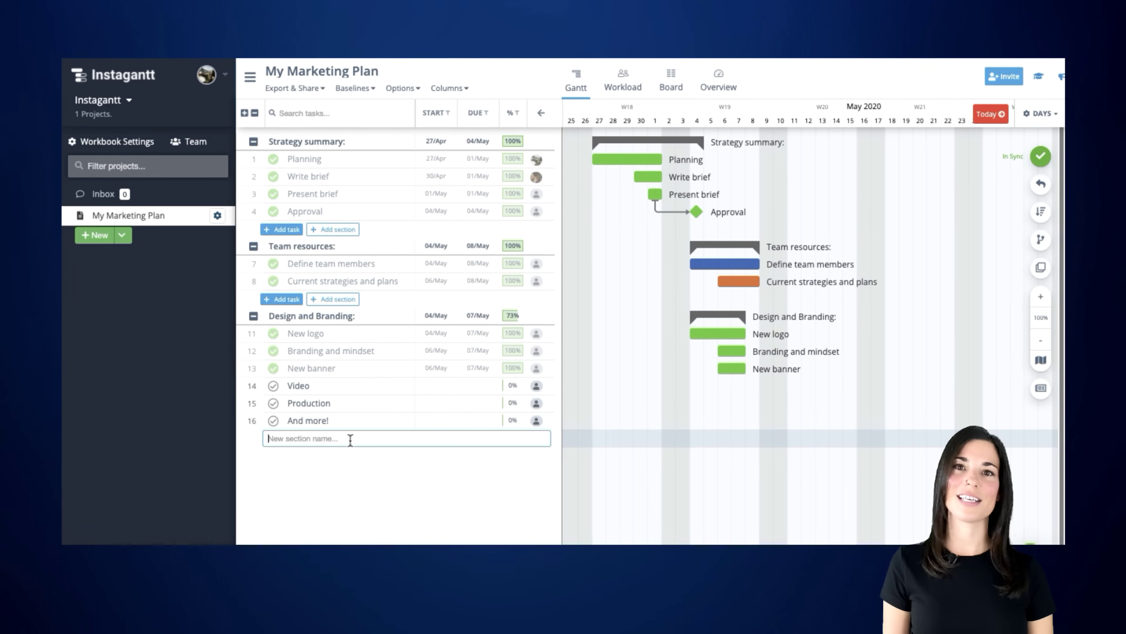
pyautogui.write('Bu')
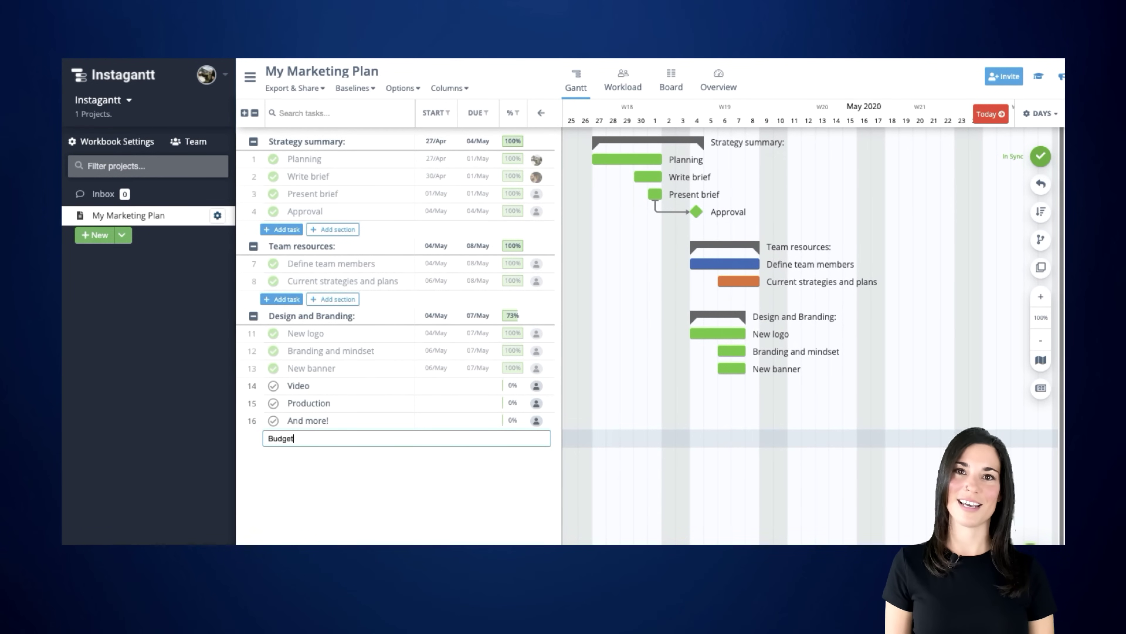
pyautogui.write('dget')
pyautogui.press('Return')
# - Create an Analysis task in Budget and assign it to a team member
pyautogui.click(287, 474)
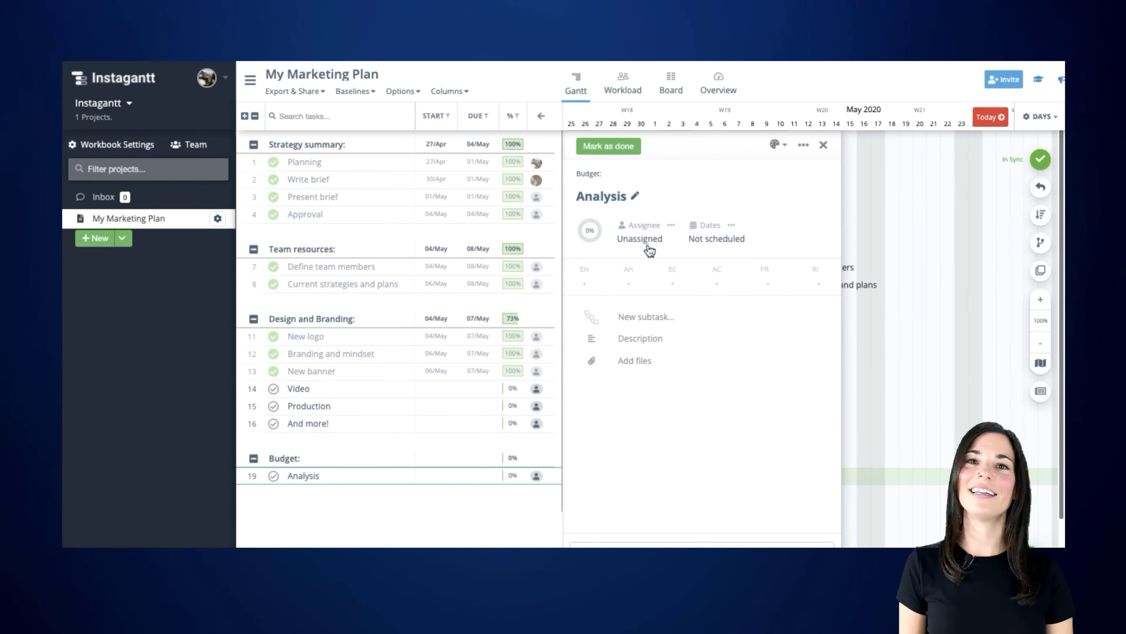
pyautogui.click(648, 249)
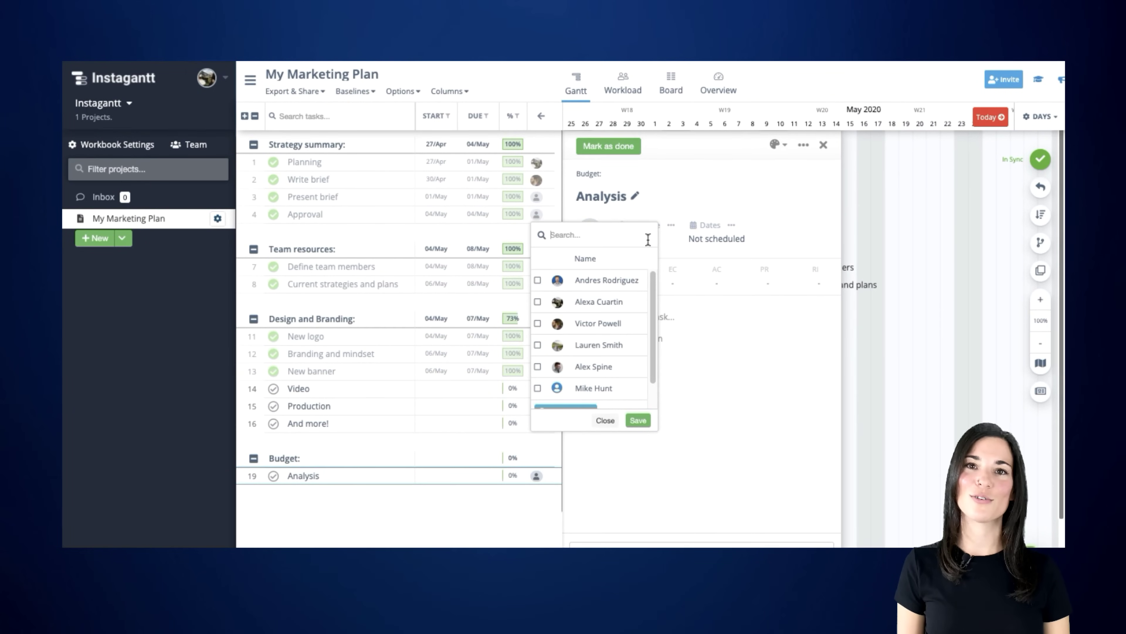
pyautogui.click(602, 351)
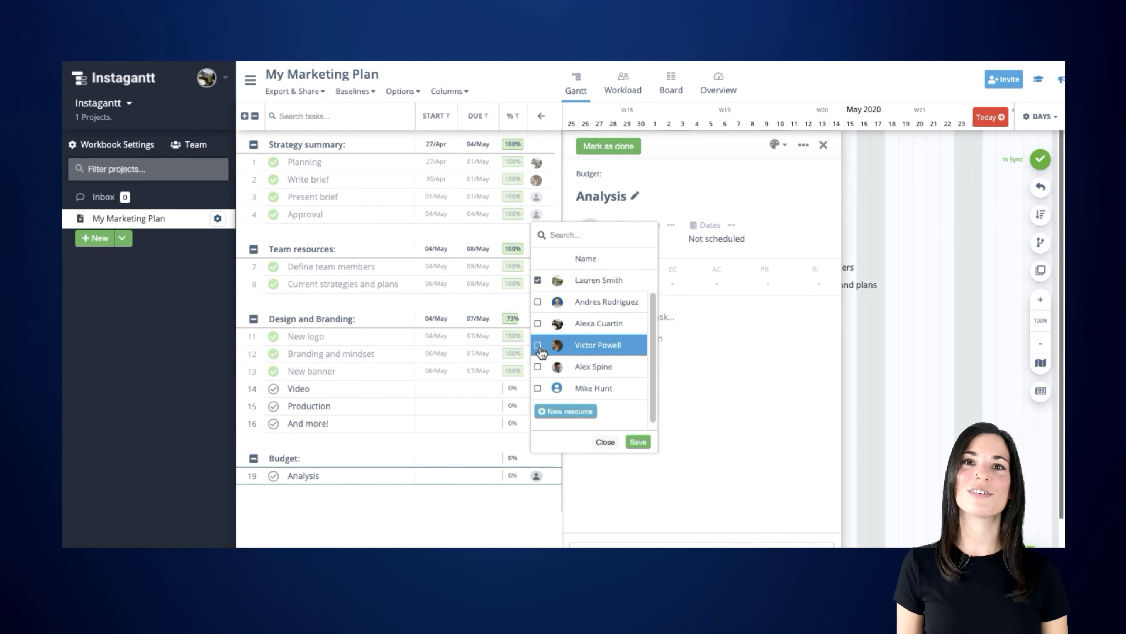
pyautogui.click(640, 443)
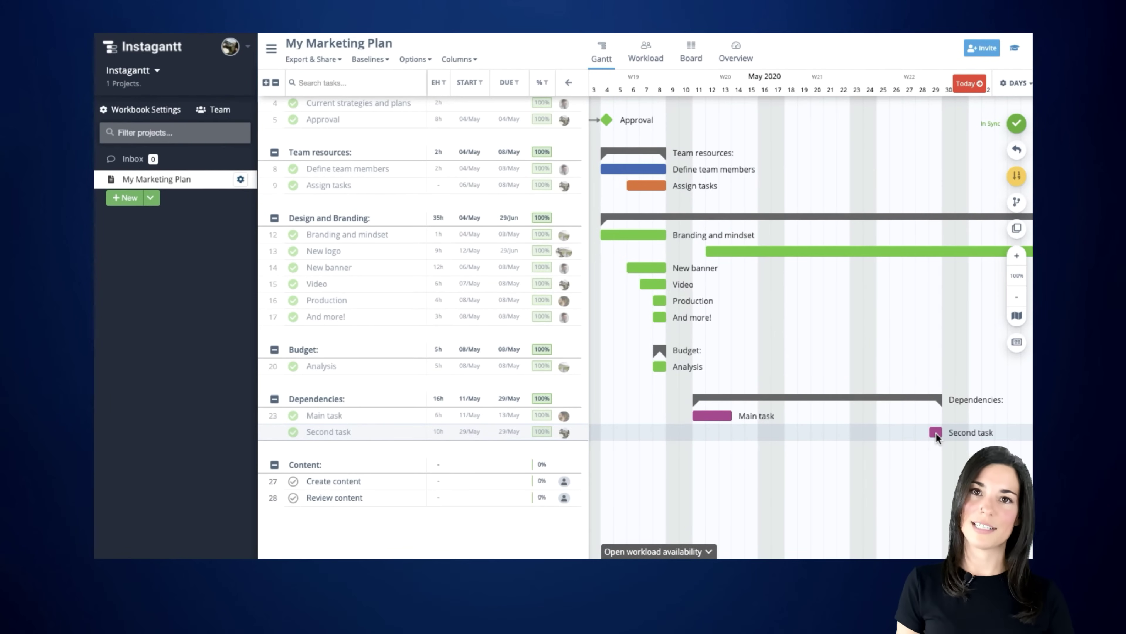
# - Link Second task to Main task, then schedule and link Create and Review content, moving them to 22–23 May
pyautogui.moveTo(923, 439)
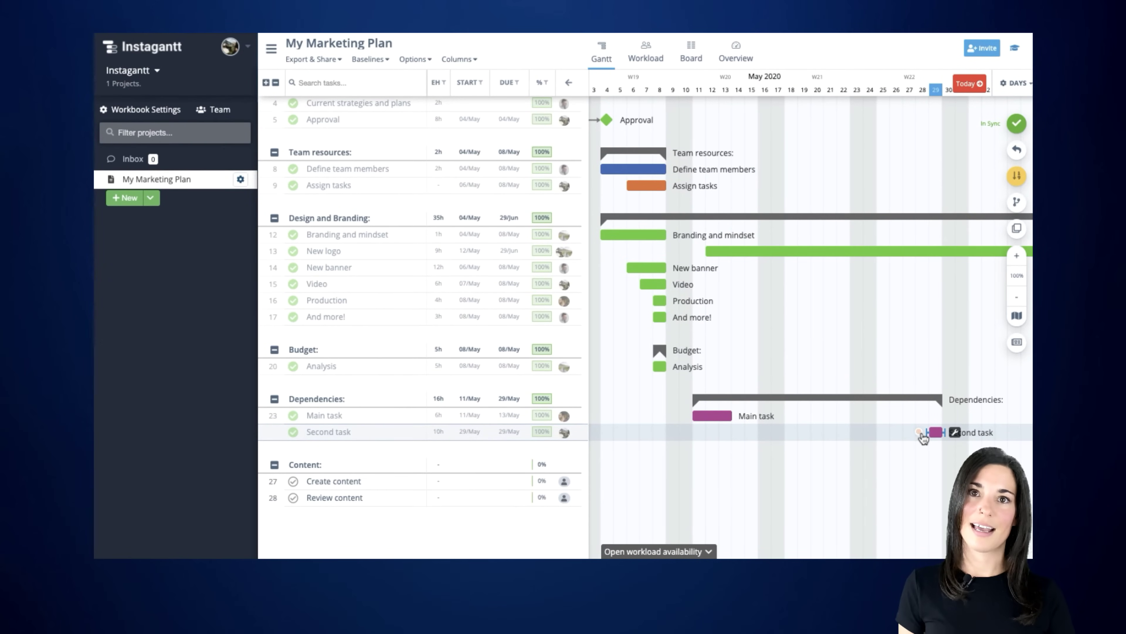
pyautogui.moveTo(919, 432); pyautogui.dragTo(717, 428)
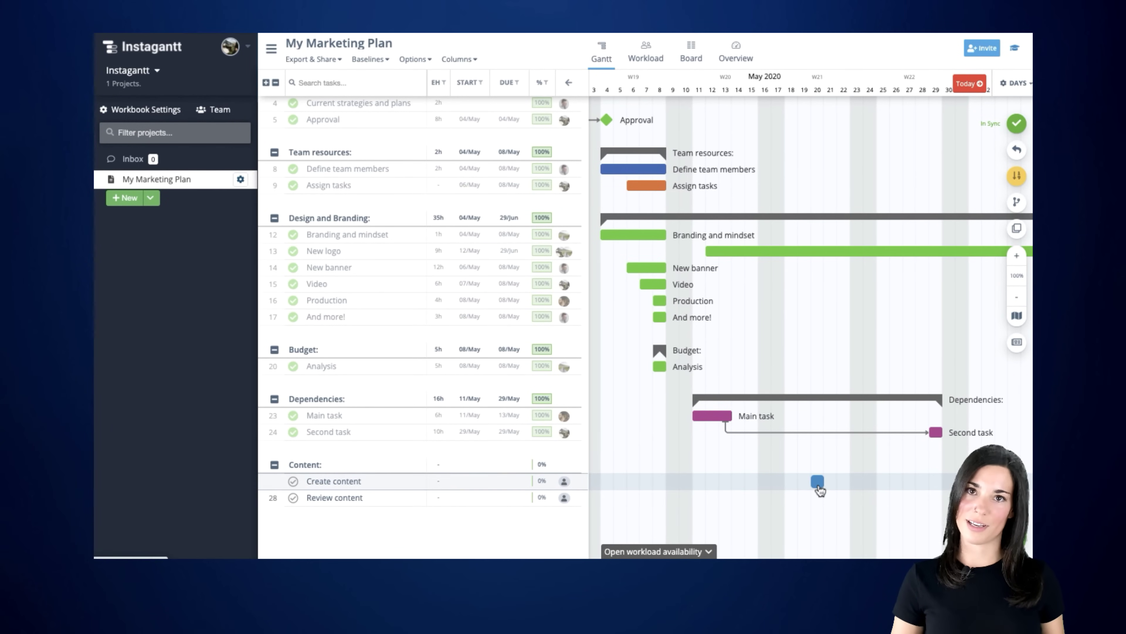
pyautogui.click(818, 486)
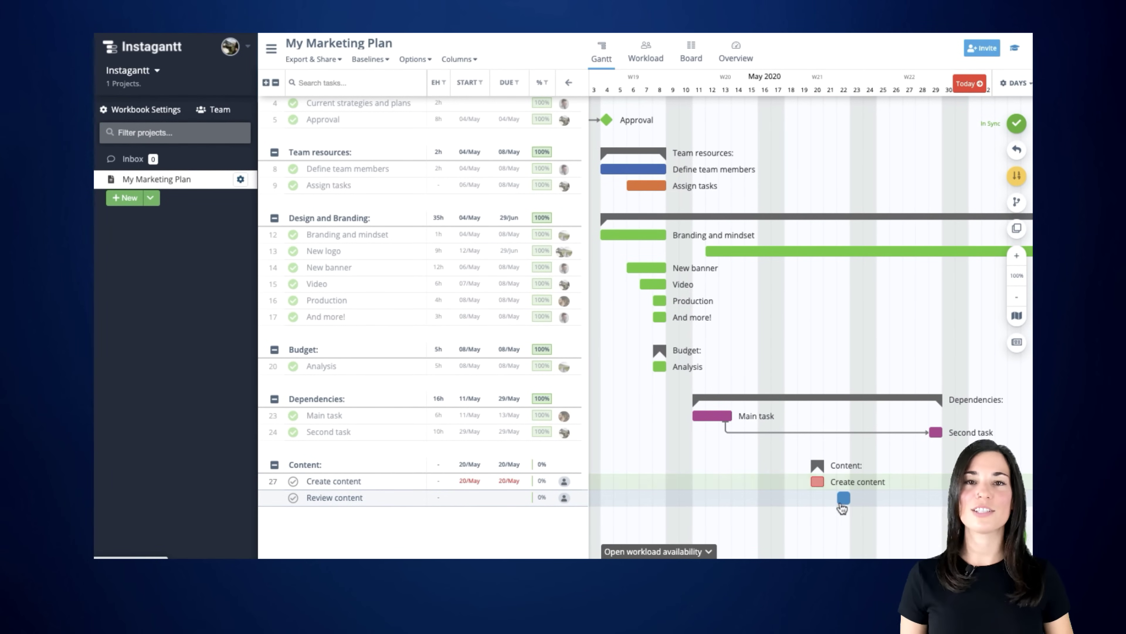
pyautogui.click(832, 501)
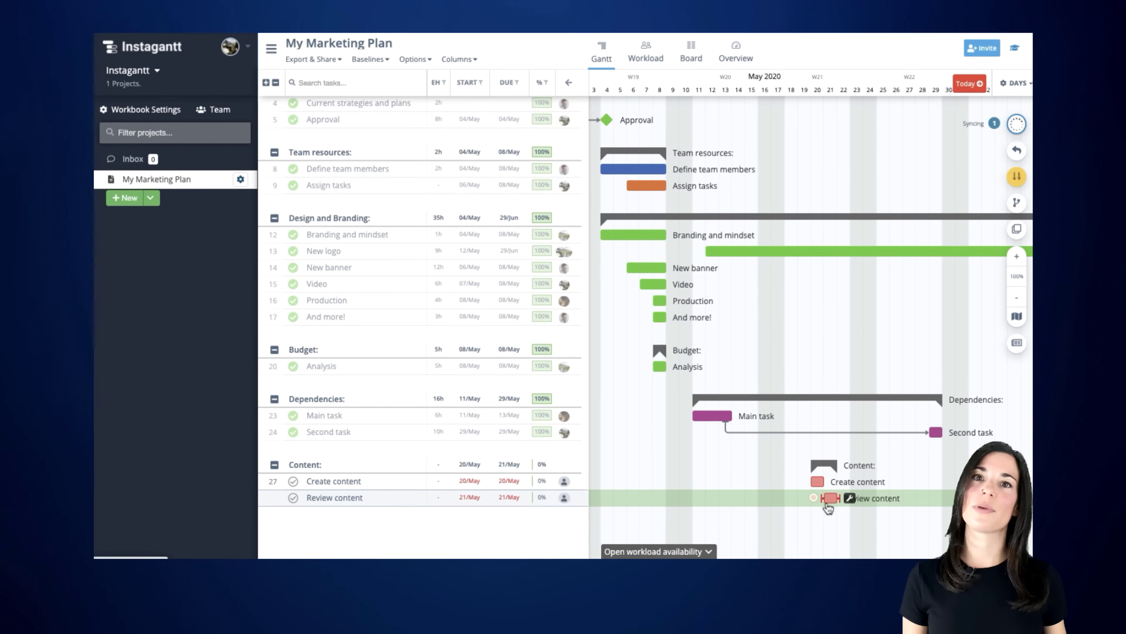
pyautogui.moveTo(808, 479); pyautogui.dragTo(816, 501)
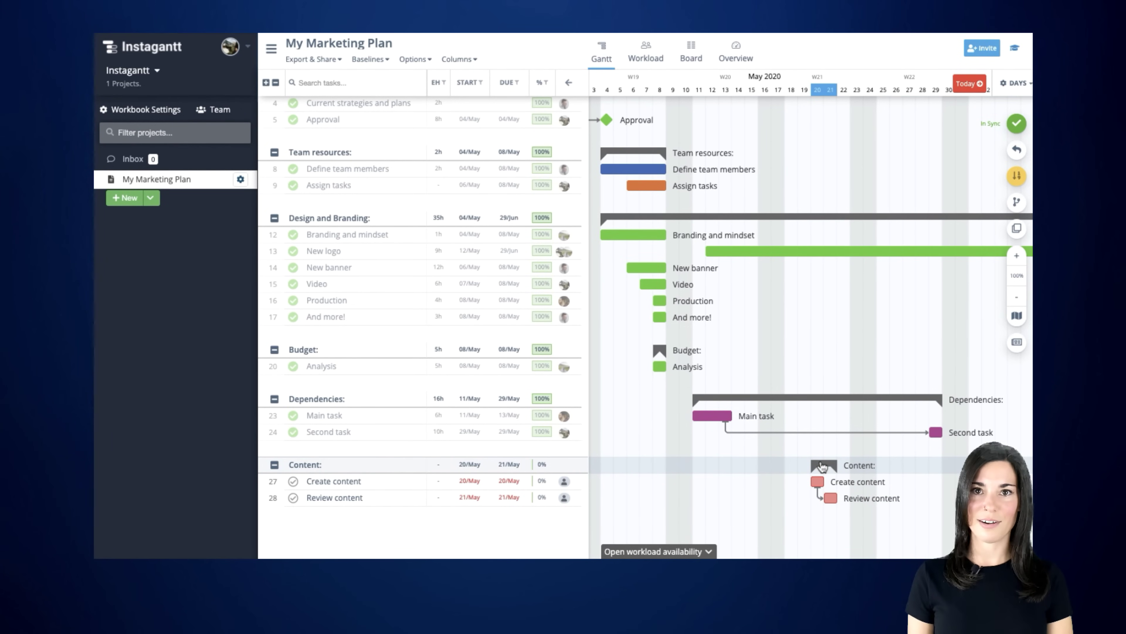
pyautogui.moveTo(821, 466); pyautogui.dragTo(848, 466)
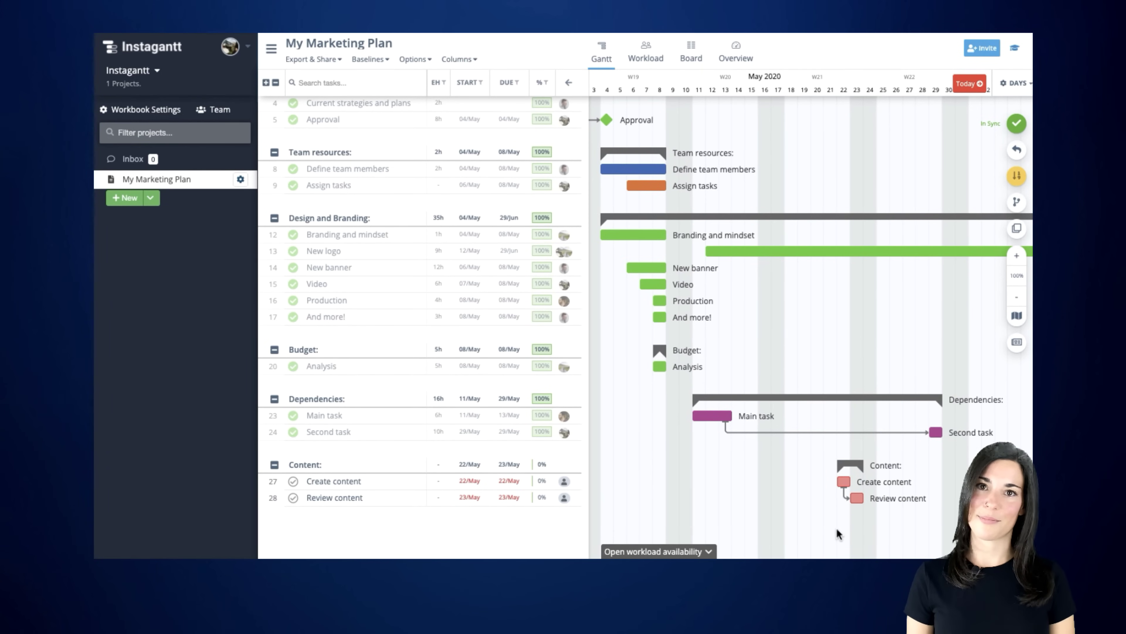
# - Show the team's estimated hours across All Projects, then switch to the Workload view
pyautogui.click(708, 553)
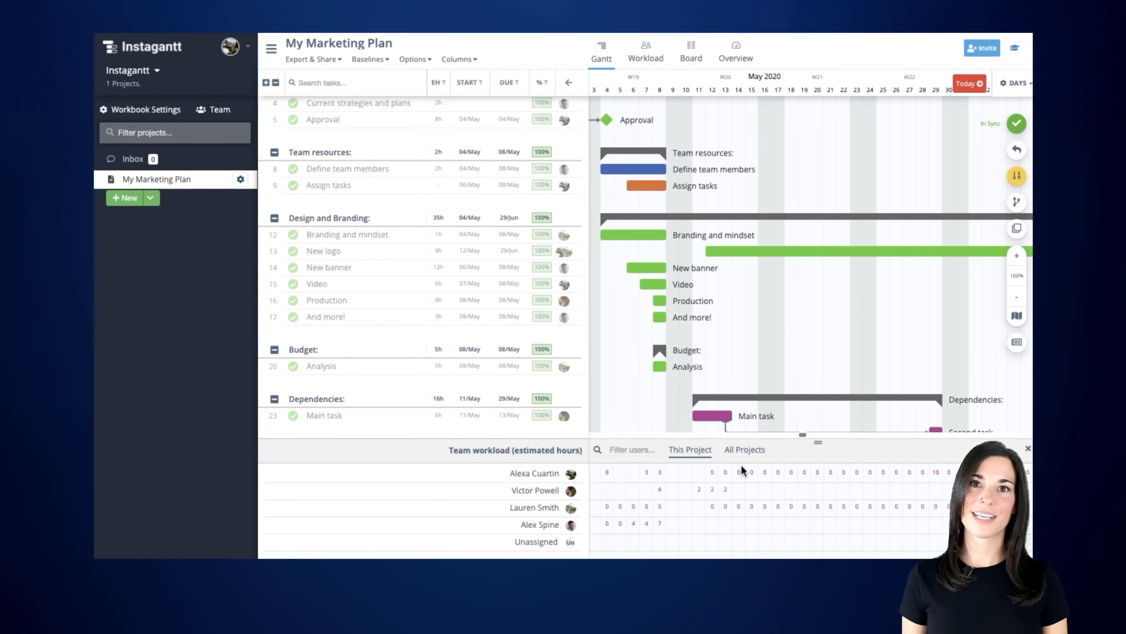
pyautogui.click(745, 450)
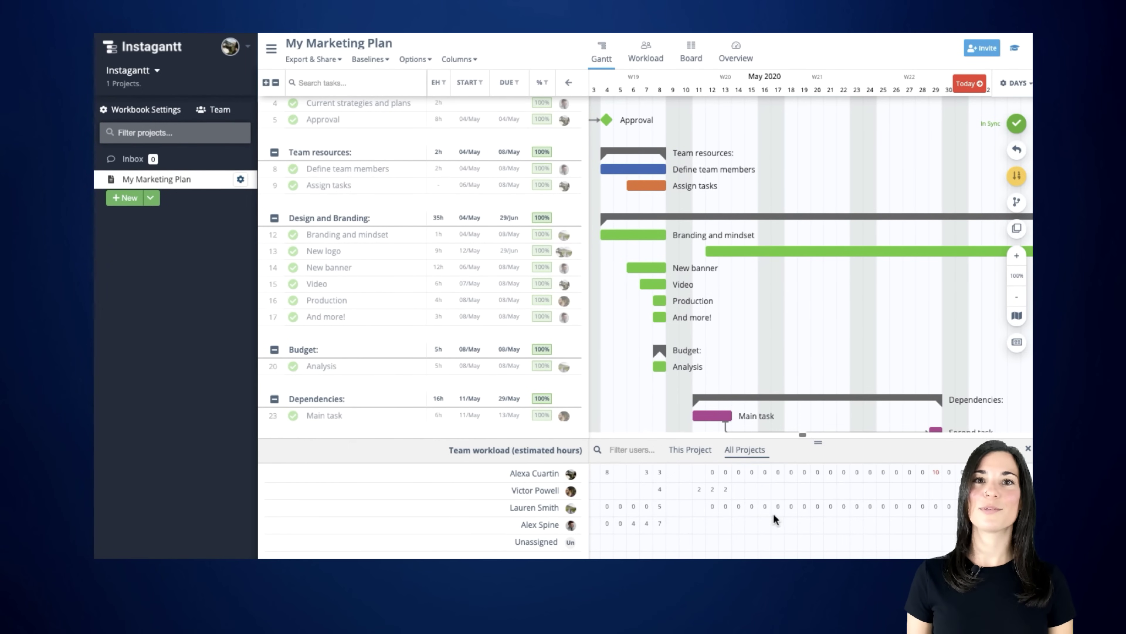
pyautogui.click(644, 55)
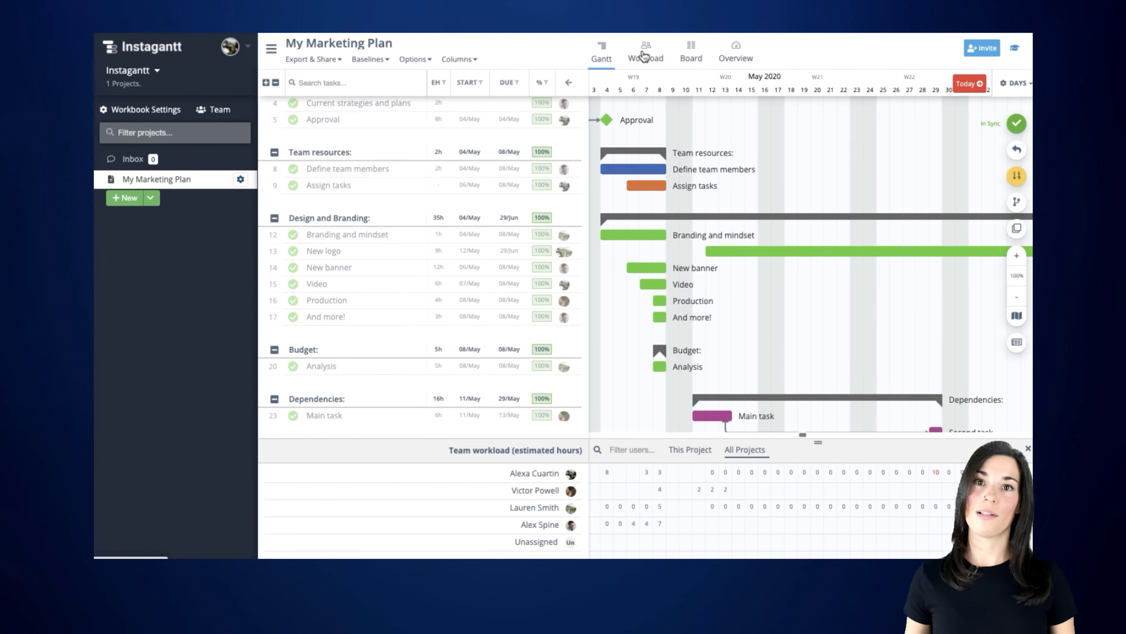
pyautogui.moveTo(643, 214)
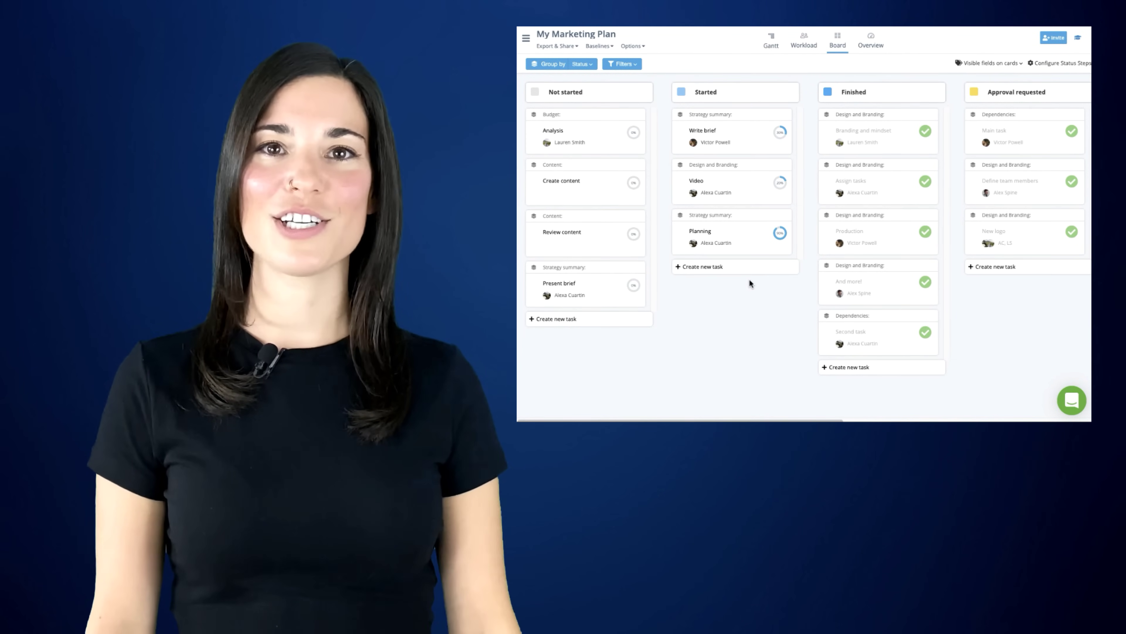
# - Drop the Branding and mindset card into Approval requested and group the board by Section
pyautogui.hscroll(3, 750, 281)
pyautogui.hscroll(6, 750, 280)
pyautogui.hscroll(-9, 749, 282)
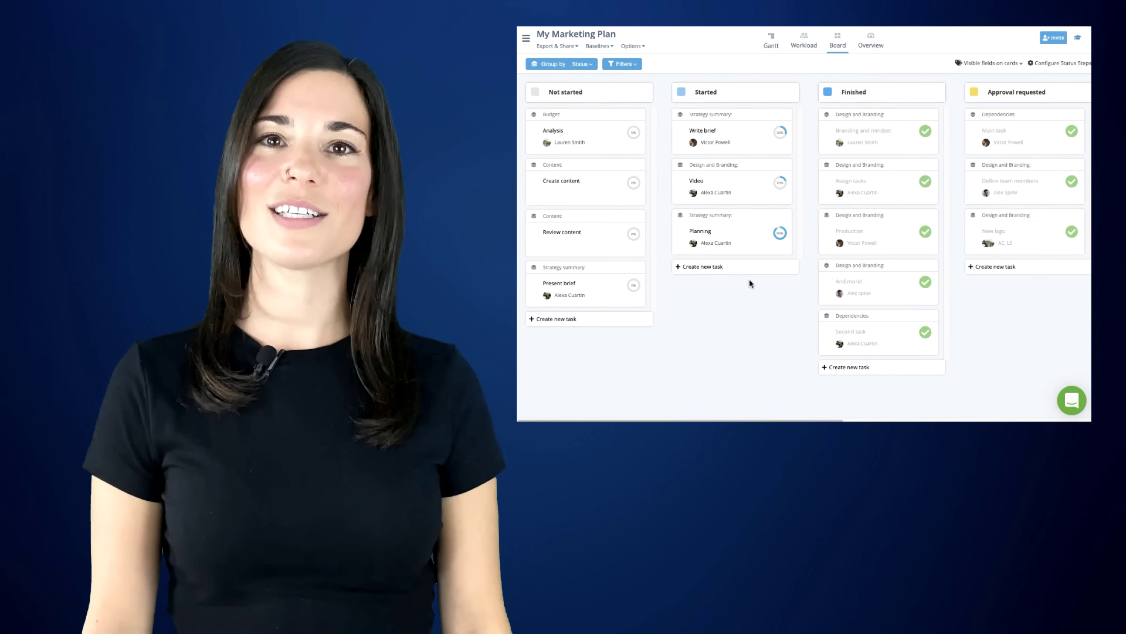
pyautogui.moveTo(876, 132); pyautogui.dragTo(1020, 133)
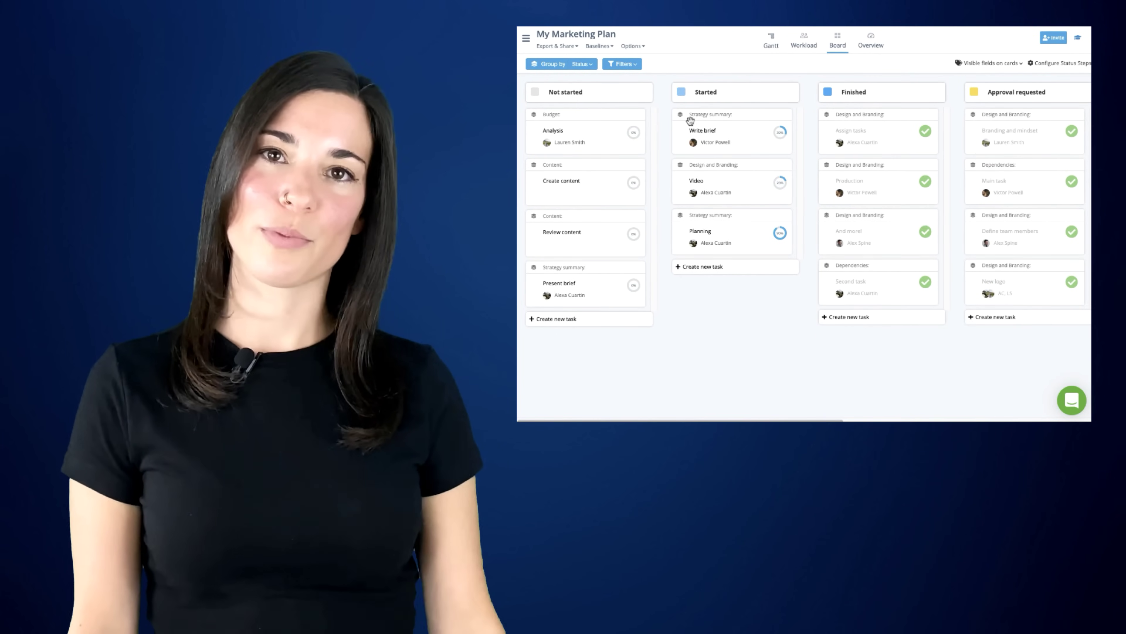
pyautogui.click(592, 66)
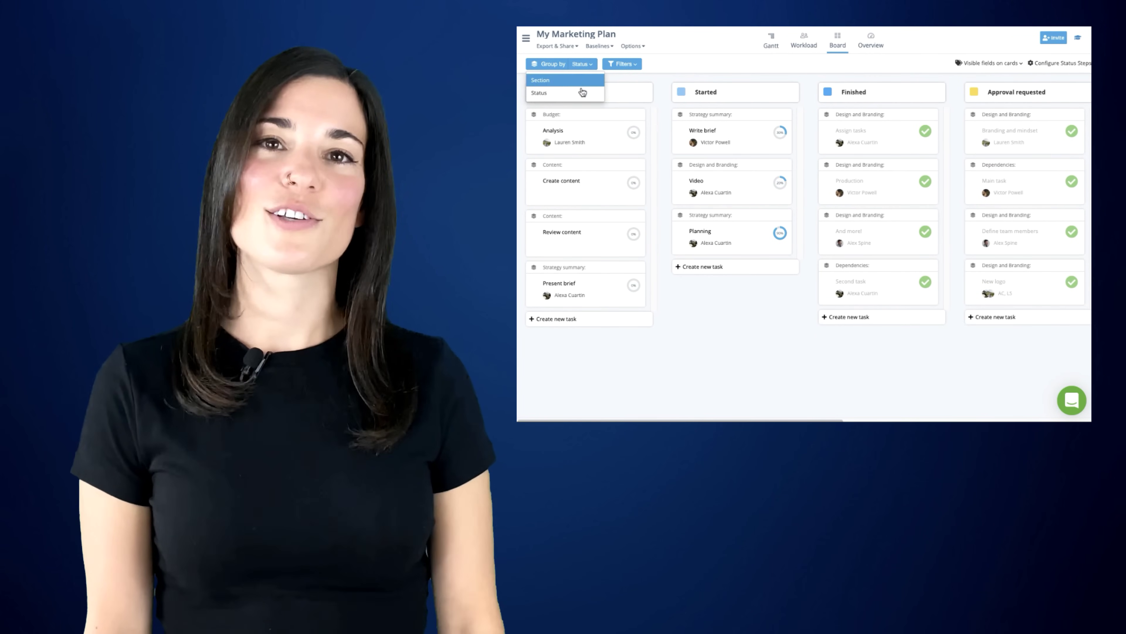
pyautogui.click(578, 79)
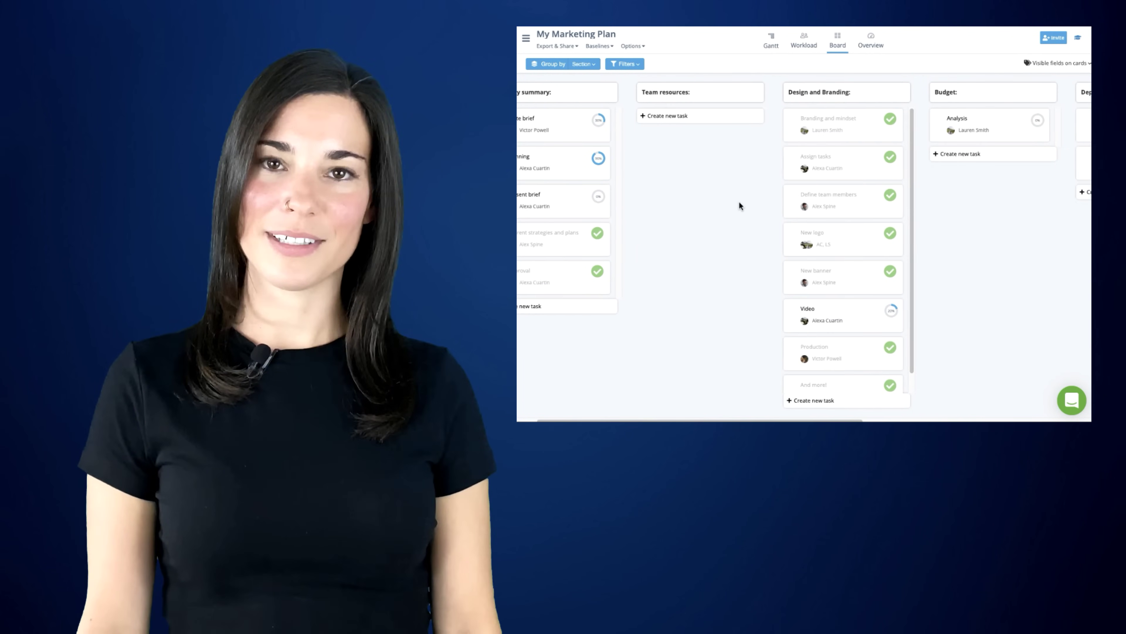